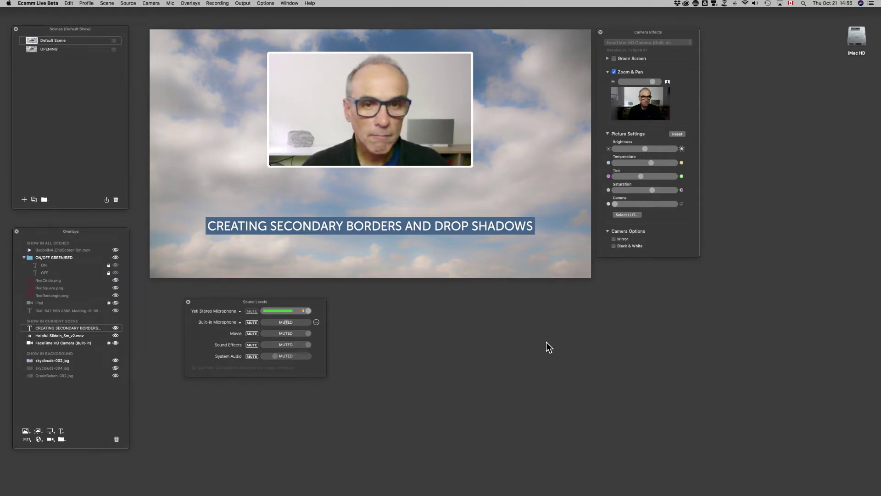
Round the FaceTime HD Camera overlay's corners to about the middle of the radius range and slightly thicken its white border.
{"action": "mouse_move", "coordinate": [296, 137]}
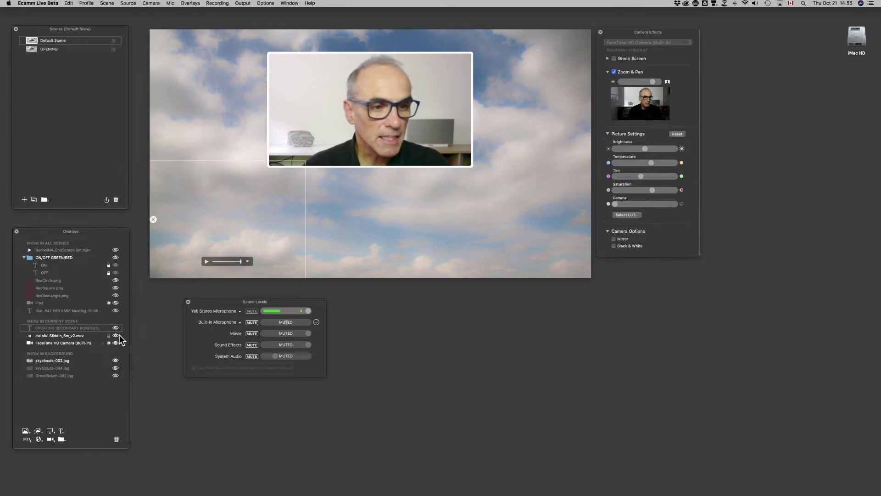
{"action": "left_click", "coordinate": [268, 114]}
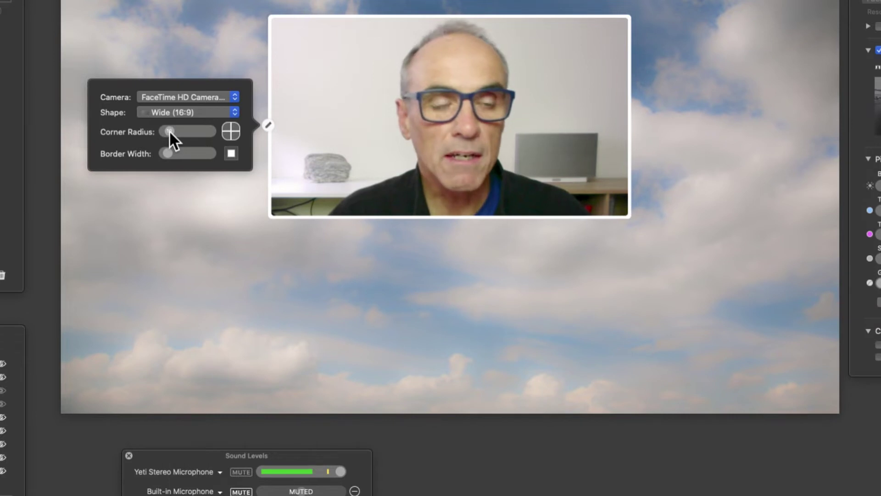
{"action": "left_click_drag", "start_coordinate": [171, 130], "coordinate": [188, 131]}
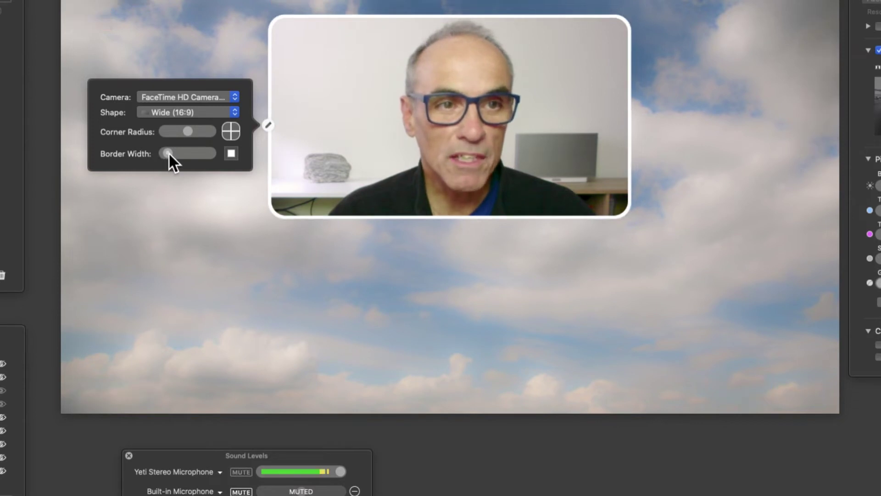
{"action": "left_click_drag", "start_coordinate": [168, 153], "coordinate": [195, 154]}
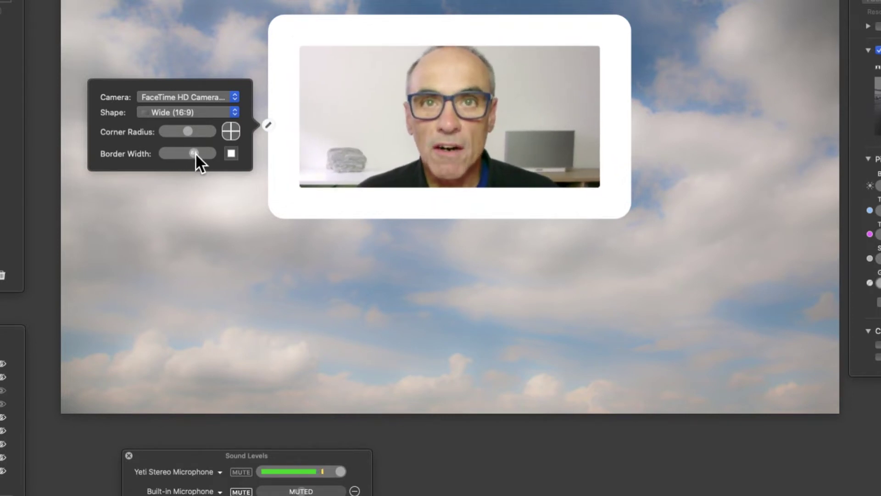
{"action": "left_click_drag", "start_coordinate": [195, 154], "coordinate": [170, 156]}
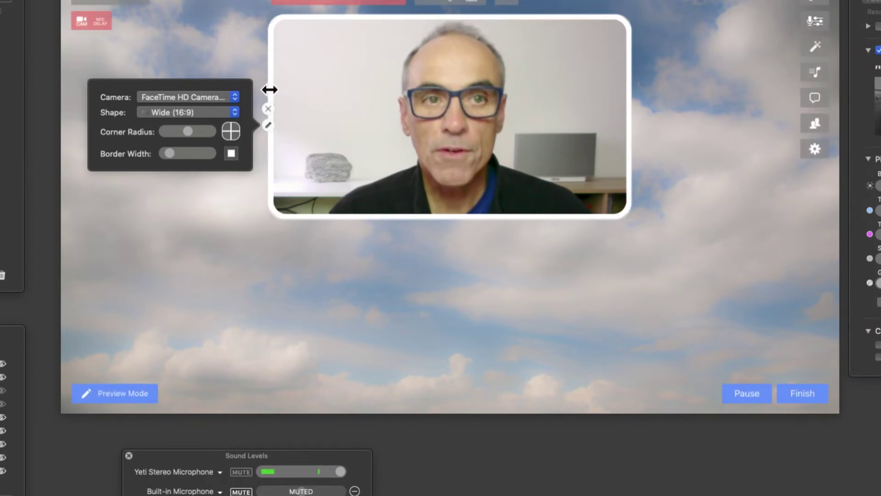
{"action": "mouse_move", "coordinate": [270, 90]}
{"action": "left_mouse_down"}
{"action": "mouse_move", "coordinate": [356, 93]}
{"action": "mouse_move", "coordinate": [259, 93]}
{"action": "left_mouse_up"}
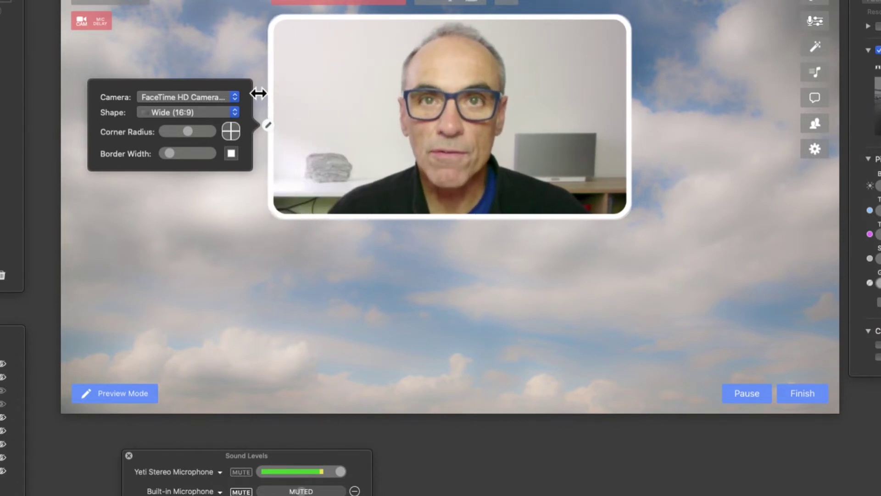
{"action": "left_click", "coordinate": [258, 93]}
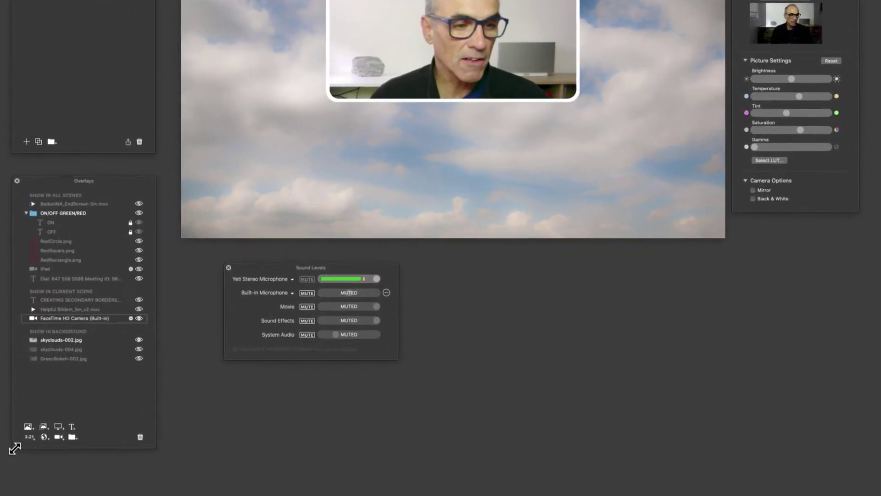
Add a screen share overlay of the Primary Display in Wide (16:9) shape and place it just below the camera picture.
{"action": "mouse_move", "coordinate": [1, 445]}
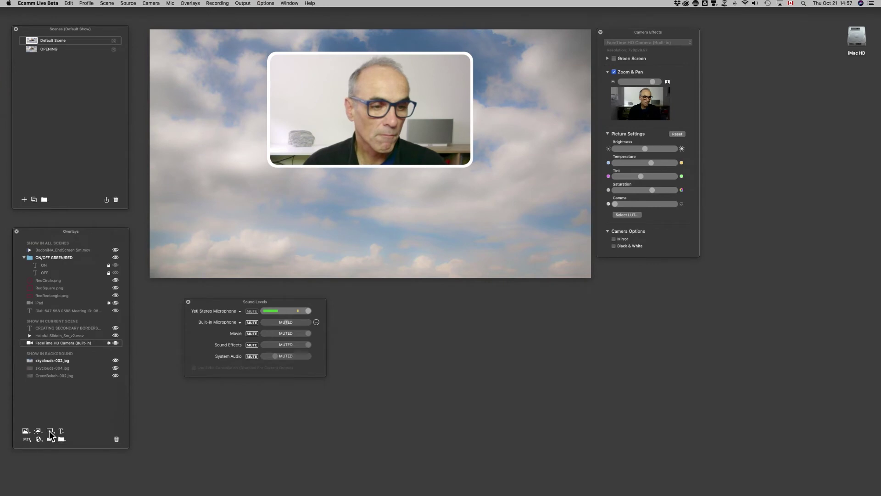
{"action": "left_click", "coordinate": [48, 432]}
{"action": "mouse_move", "coordinate": [356, 142]}
{"action": "left_mouse_down"}
{"action": "mouse_move", "coordinate": [413, 157]}
{"action": "mouse_move", "coordinate": [368, 133]}
{"action": "mouse_move", "coordinate": [371, 149]}
{"action": "mouse_move", "coordinate": [356, 157]}
{"action": "left_mouse_up"}
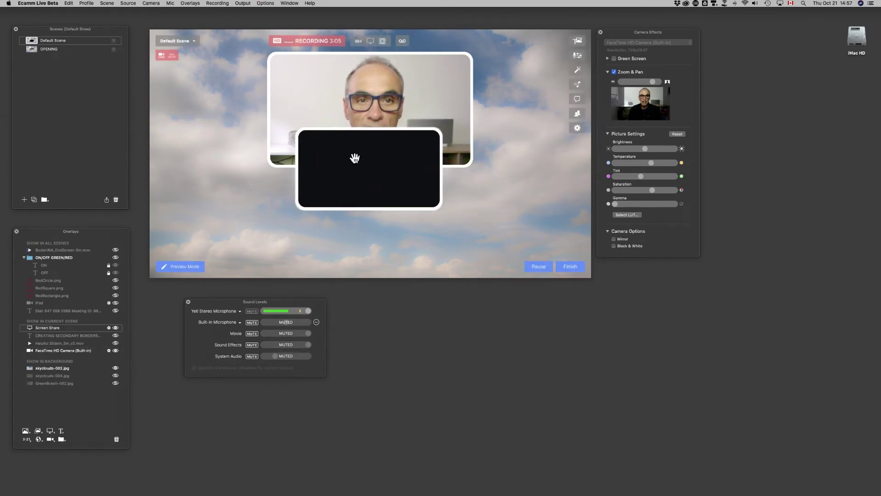
{"action": "left_click", "coordinate": [297, 172]}
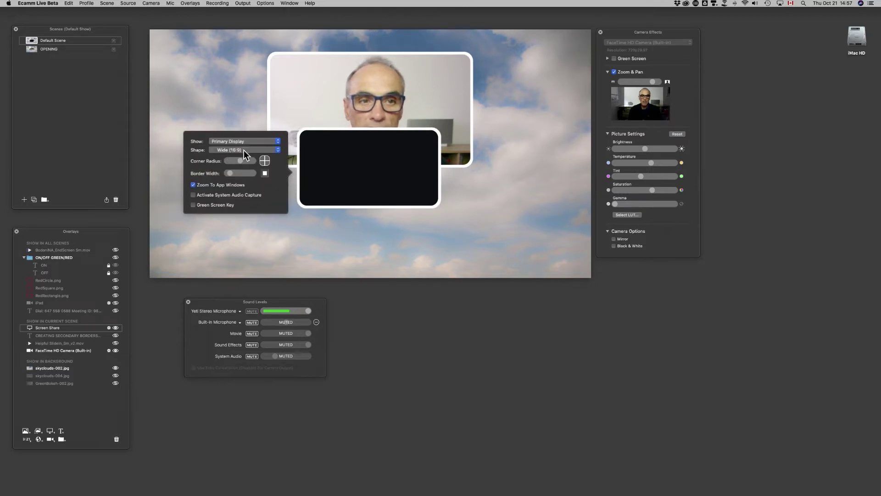
{"action": "left_click_drag", "start_coordinate": [342, 164], "coordinate": [338, 208]}
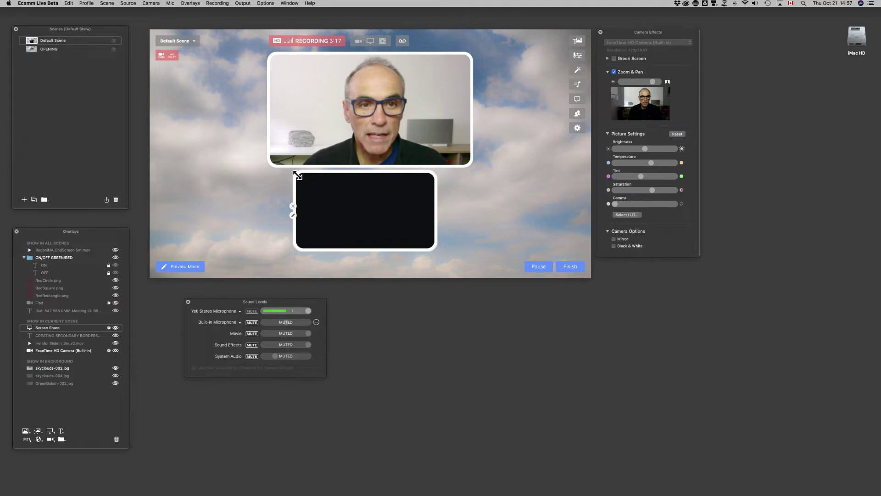
Enlarge the screen share overlay until it is slightly bigger than the camera frame, keeping it over the lower half of the scene.
{"action": "left_click_drag", "start_coordinate": [296, 175], "coordinate": [262, 162]}
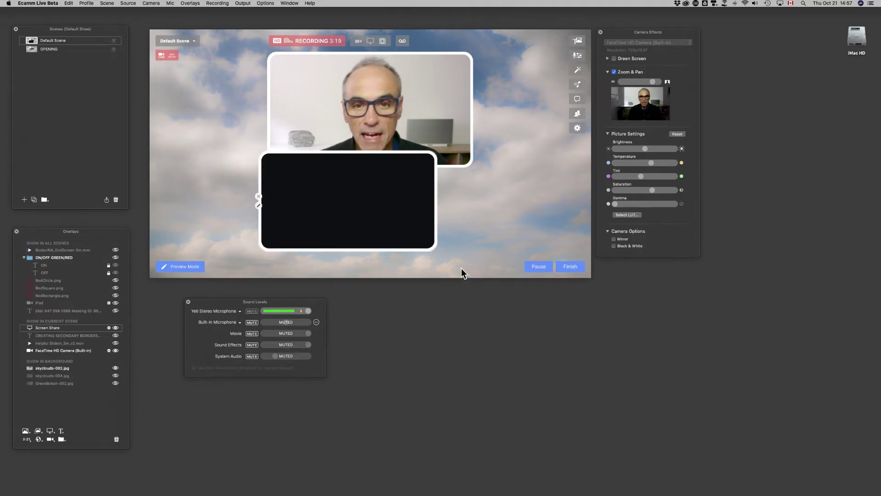
{"action": "left_click_drag", "start_coordinate": [433, 245], "coordinate": [467, 251]}
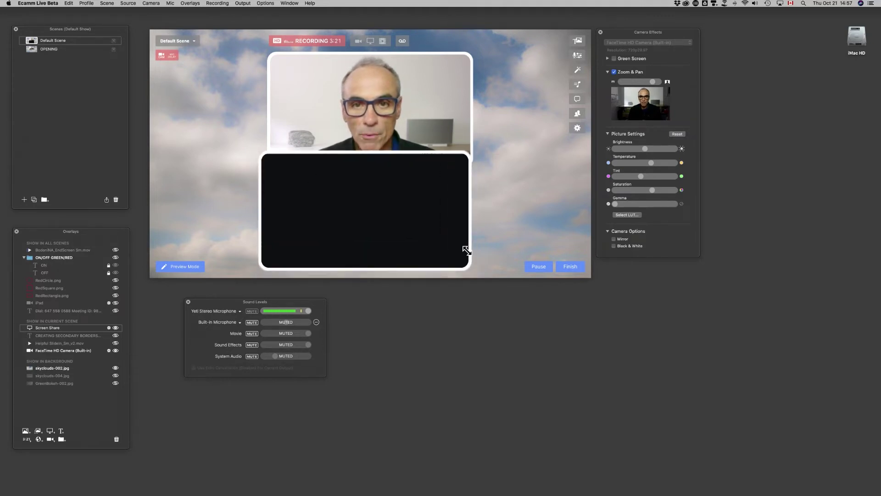
{"action": "left_click_drag", "start_coordinate": [394, 229], "coordinate": [400, 185]}
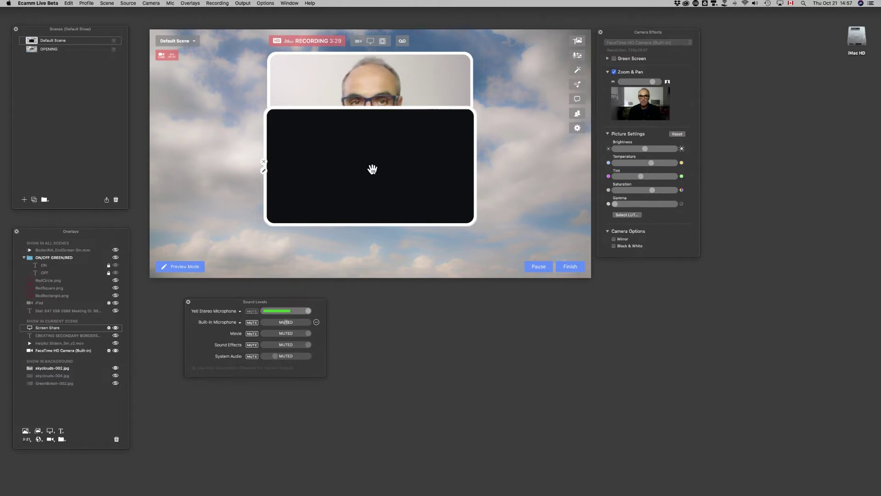
{"action": "left_click_drag", "start_coordinate": [373, 170], "coordinate": [374, 213]}
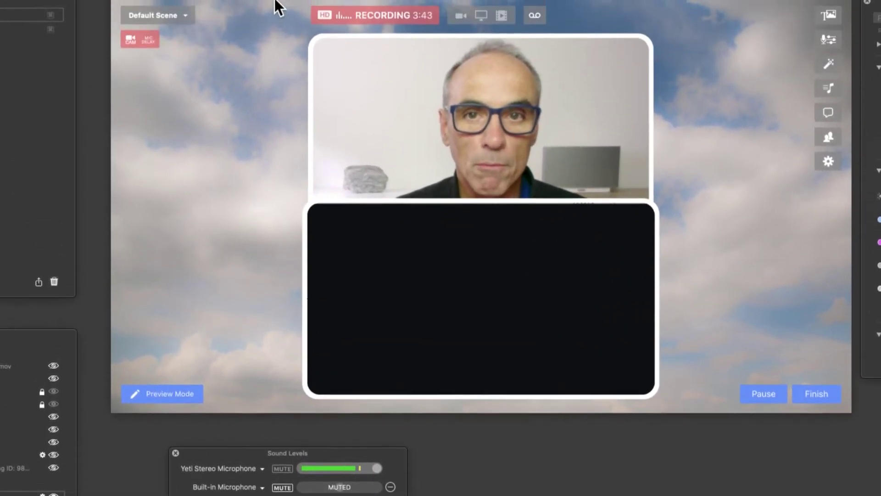
Give the screen share overlay a blue-violet border and widen it until it forms a thick frame.
{"action": "mouse_move", "coordinate": [307, 342]}
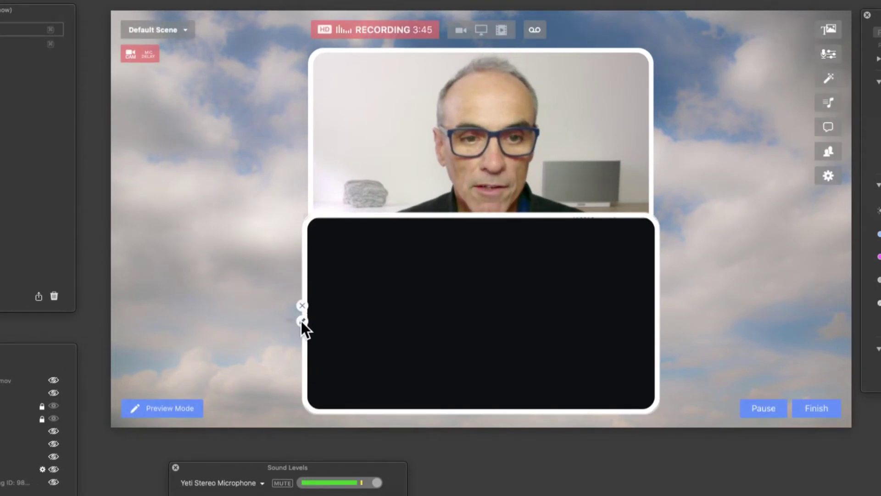
{"action": "left_click", "coordinate": [302, 320]}
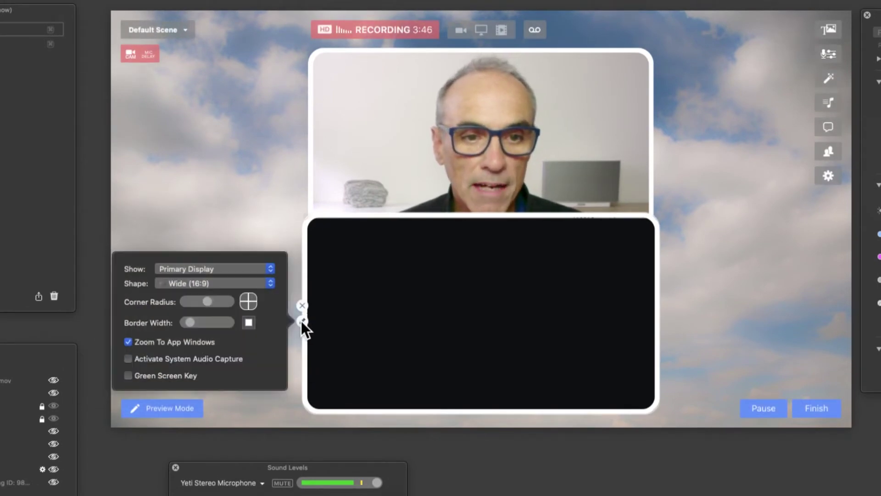
{"action": "left_click", "coordinate": [249, 322]}
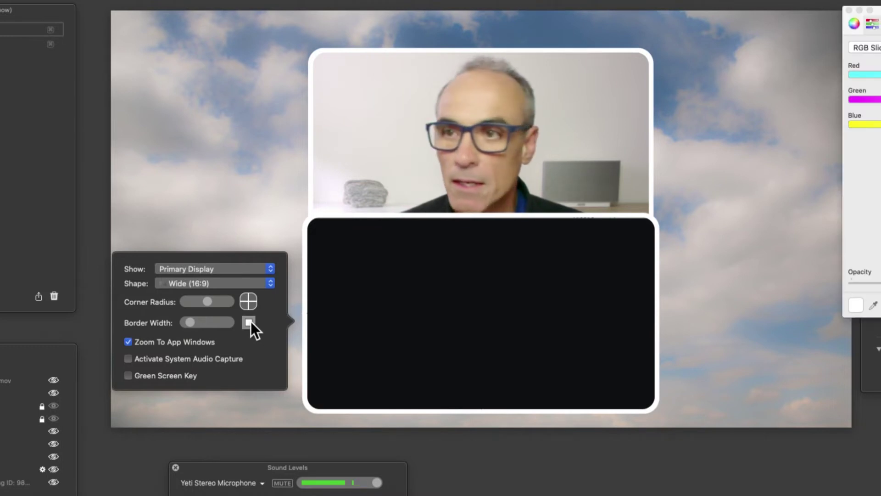
{"action": "left_click_drag", "start_coordinate": [878, 11], "coordinate": [707, 10]}
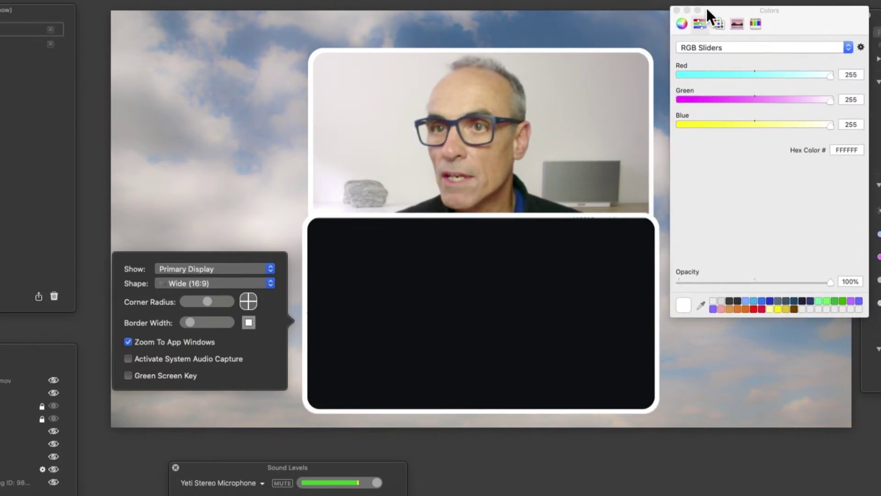
{"action": "left_click", "coordinate": [736, 23]}
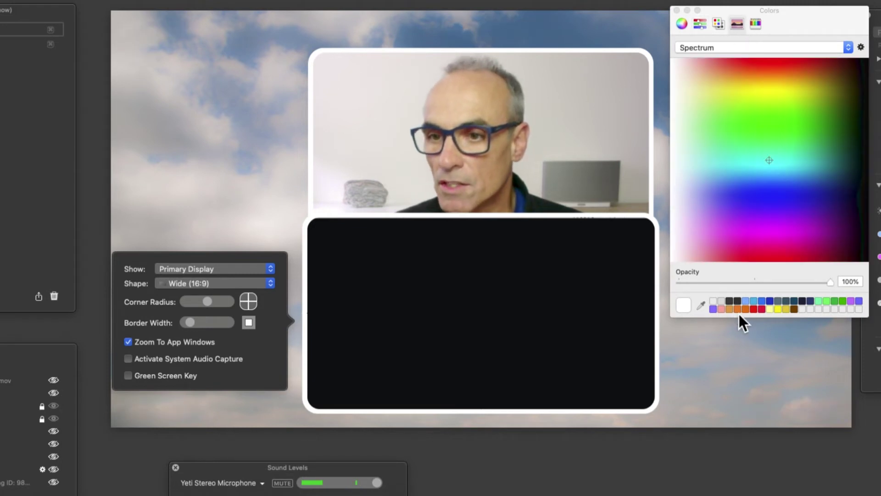
{"action": "left_click", "coordinate": [860, 302]}
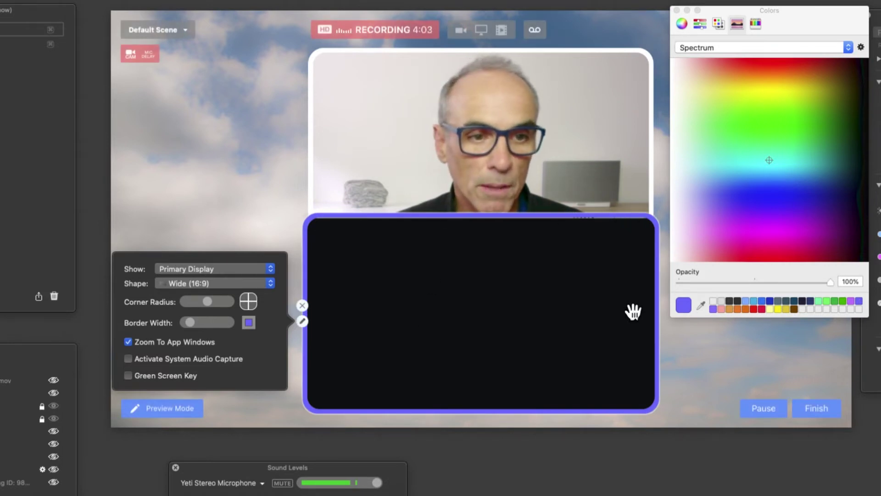
{"action": "left_click_drag", "start_coordinate": [191, 322], "coordinate": [214, 324]}
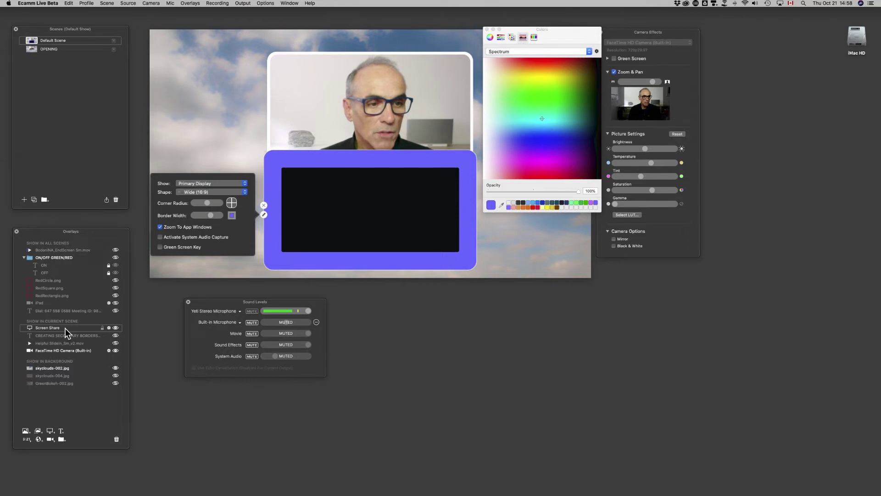
Reorder Screen Share beneath the FaceTime HD Camera overlay and center it behind the camera picture as a secondary border.
{"action": "left_click_drag", "start_coordinate": [58, 329], "coordinate": [63, 355]}
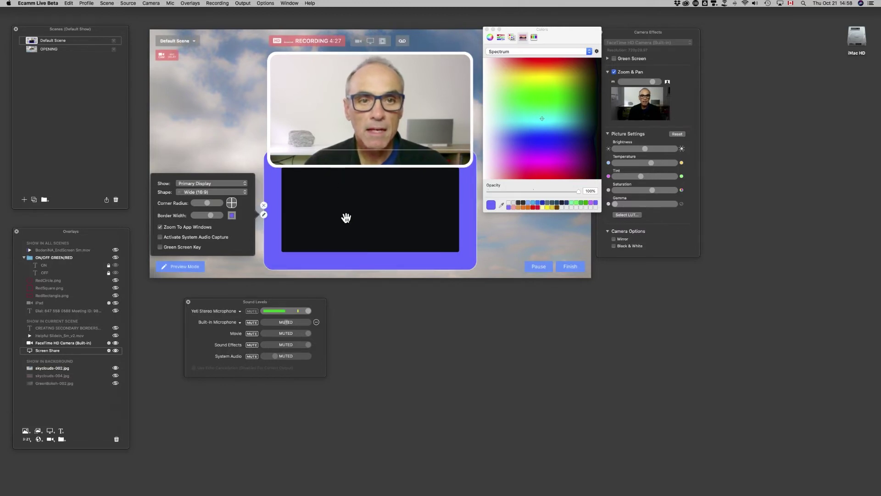
{"action": "left_click_drag", "start_coordinate": [346, 214], "coordinate": [344, 118]}
{"action": "left_click_drag", "start_coordinate": [560, 31], "coordinate": [803, 29]}
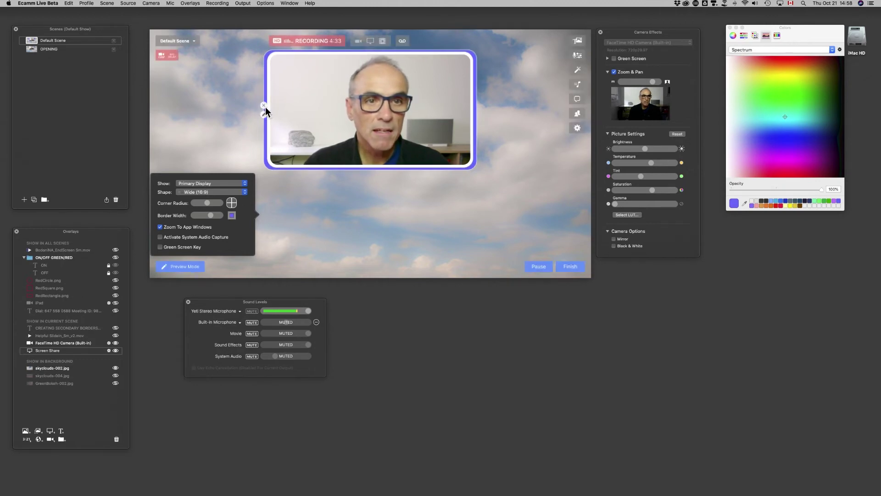
{"action": "left_click", "coordinate": [264, 114]}
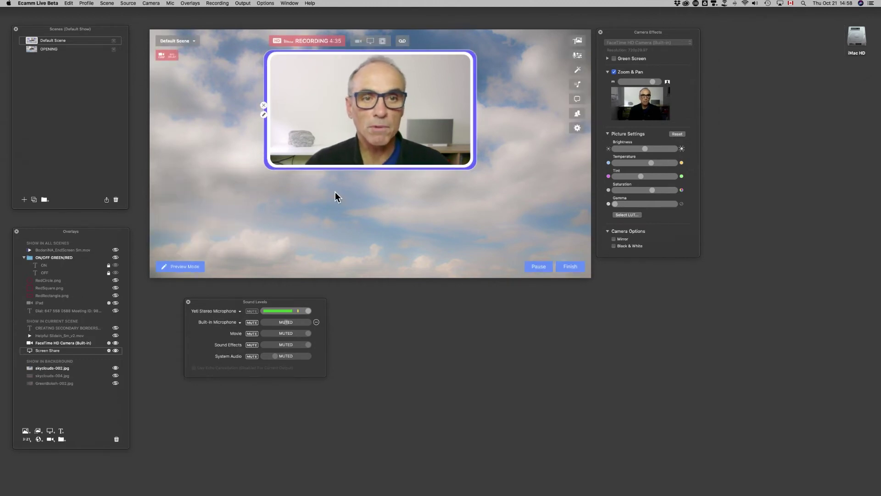
Switch to Finder, then shrink the Ecamm Live Program window and move it clear of the main preview to check the double border.
{"action": "left_click", "coordinate": [543, 411]}
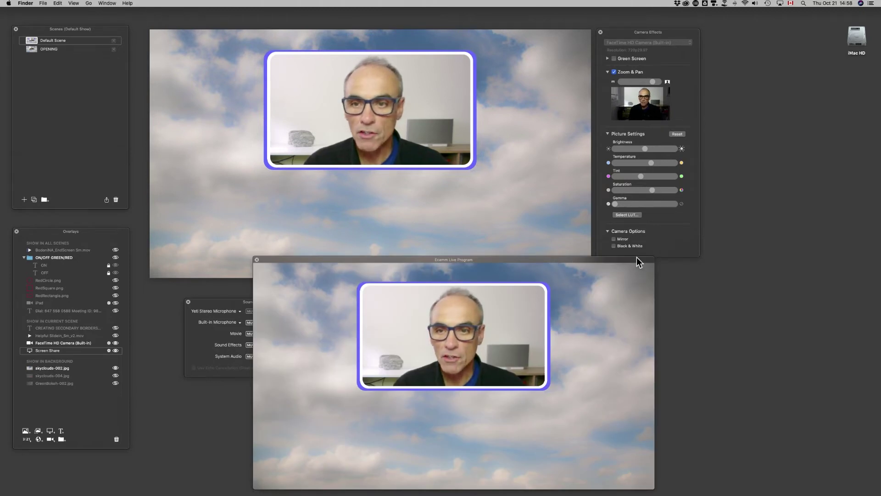
{"action": "left_click_drag", "start_coordinate": [647, 259], "coordinate": [647, 258]}
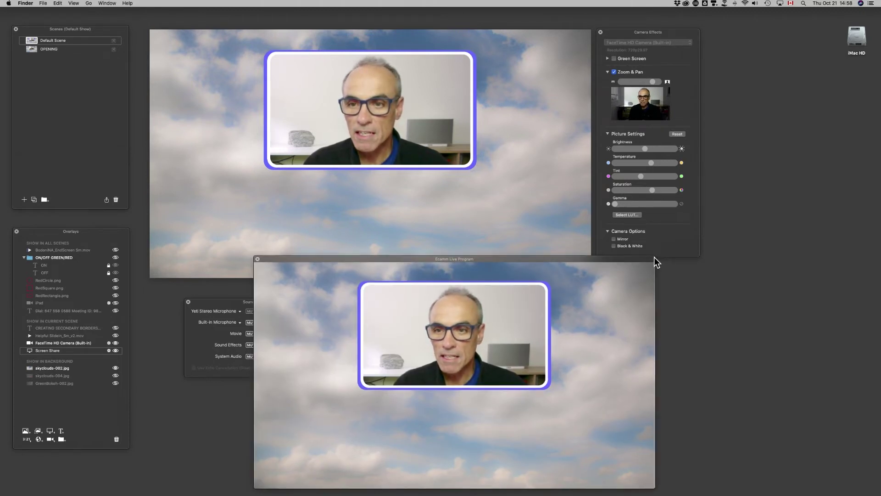
{"action": "left_click_drag", "start_coordinate": [655, 487], "coordinate": [594, 456]}
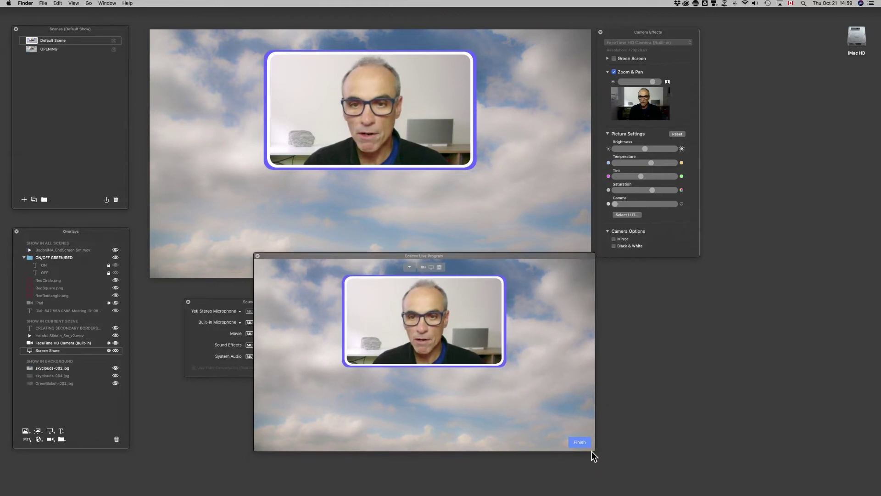
{"action": "left_click_drag", "start_coordinate": [477, 256], "coordinate": [520, 285]}
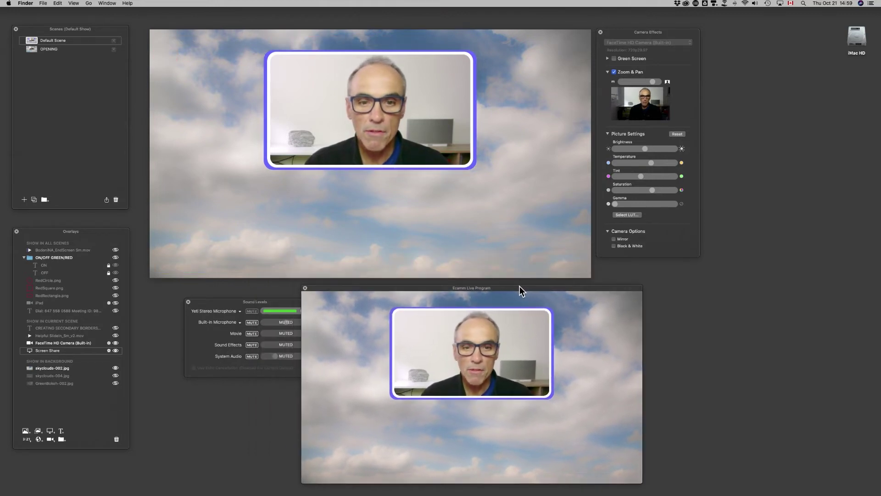
{"action": "mouse_move", "coordinate": [395, 123]}
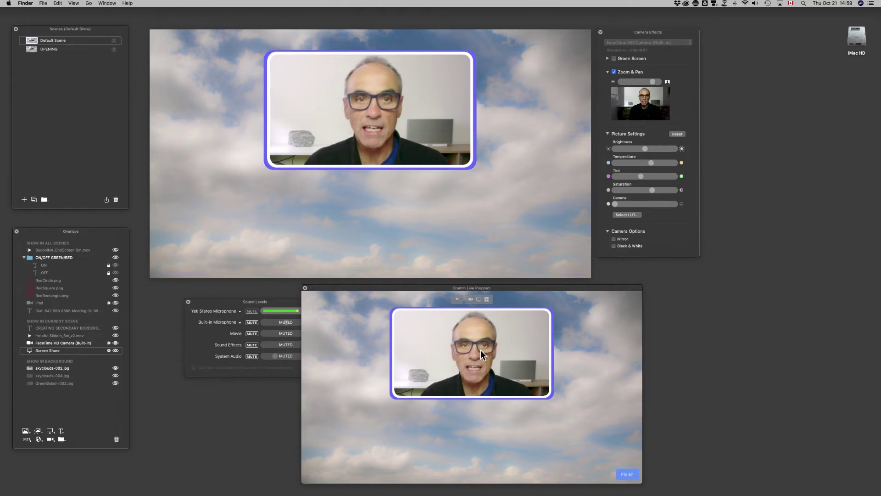
{"action": "left_click_drag", "start_coordinate": [506, 290], "coordinate": [579, 292]}
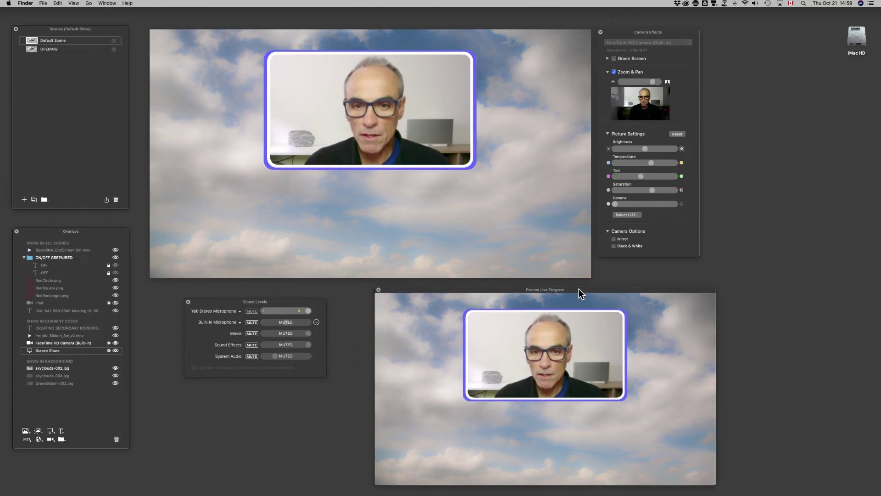
{"action": "mouse_move", "coordinate": [396, 209]}
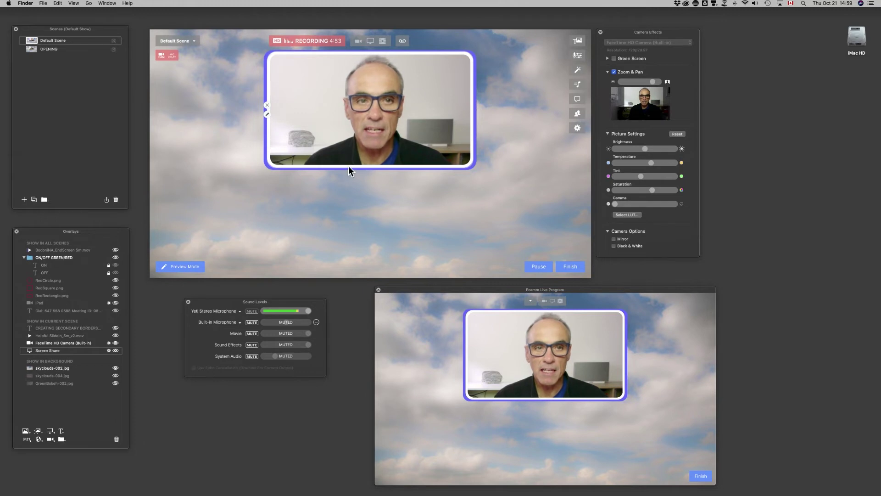
Switch back to Ecamm Live and enlarge the screen share overlay slightly toward its lower-right corner to widen the visible secondary border.
{"action": "left_click", "coordinate": [475, 167]}
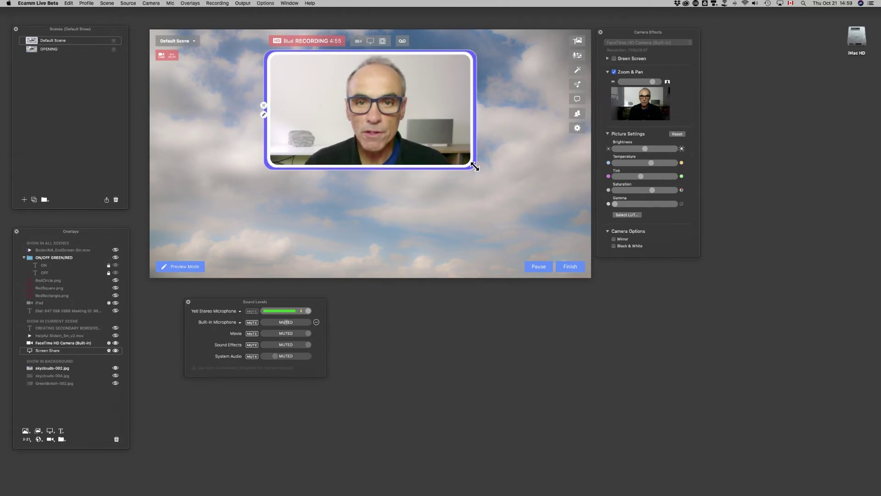
{"action": "left_click_drag", "start_coordinate": [475, 166], "coordinate": [478, 168]}
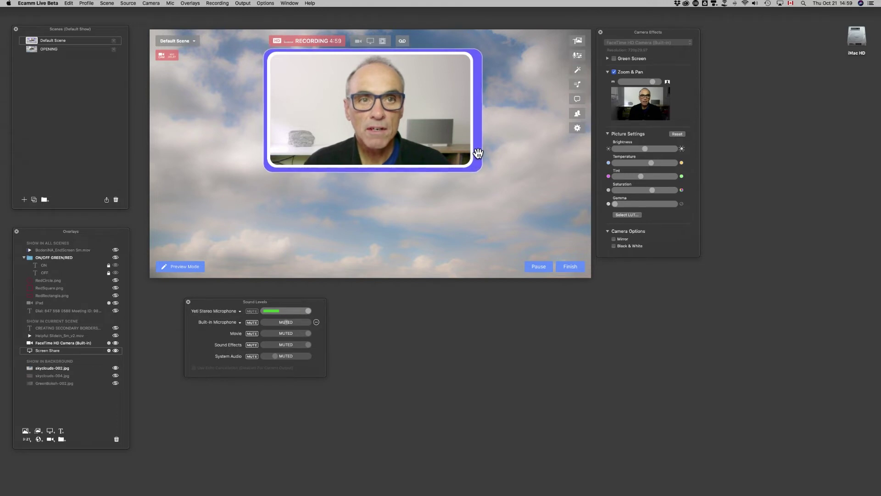
{"action": "mouse_move", "coordinate": [484, 168]}
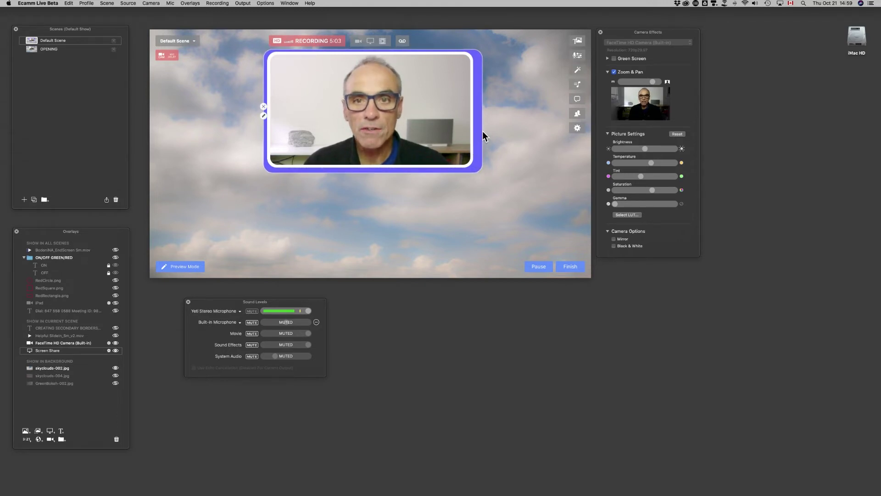
Trim the screen share overlay's width to even out the border, then move it below the camera picture and shrink it.
{"action": "left_click_drag", "start_coordinate": [482, 131], "coordinate": [473, 131]}
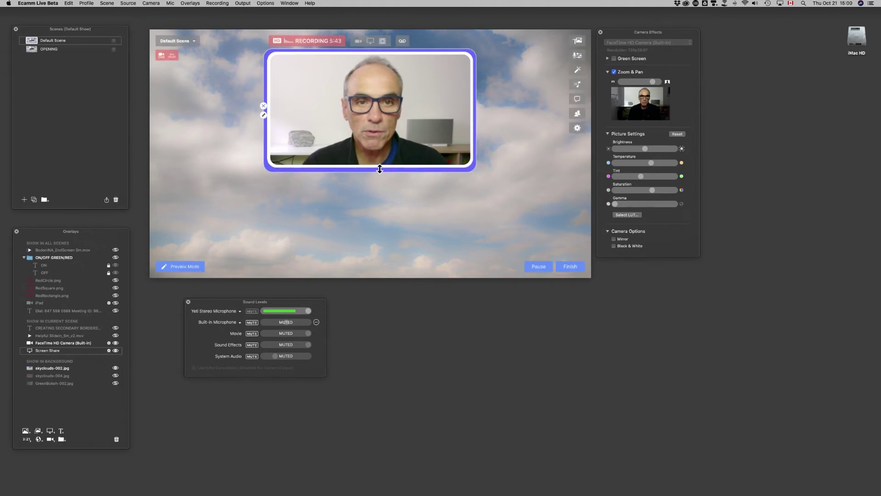
{"action": "left_click_drag", "start_coordinate": [379, 168], "coordinate": [381, 254]}
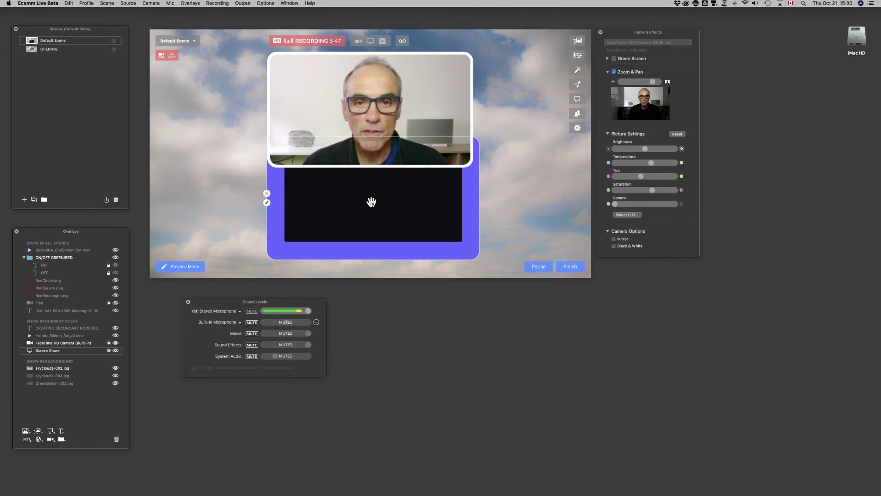
{"action": "left_click_drag", "start_coordinate": [478, 260], "coordinate": [421, 225]}
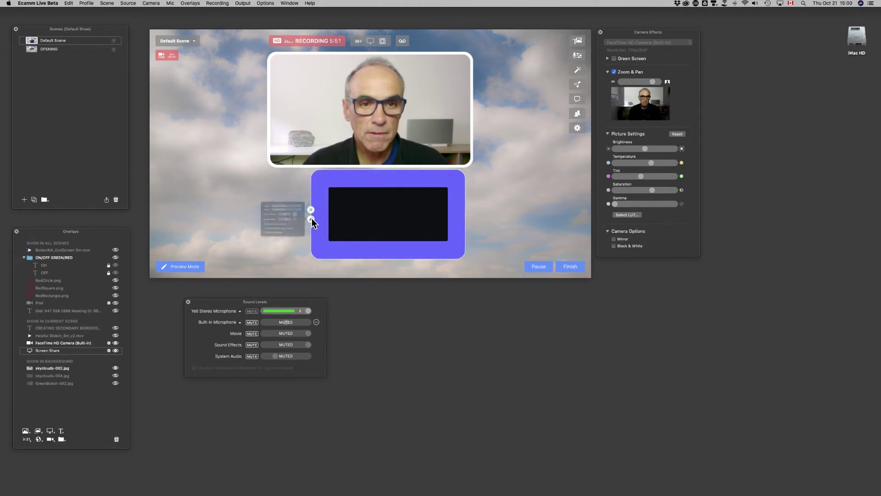
Reduce the screen share overlay's border width and set it to show Current Application.
{"action": "left_click", "coordinate": [311, 219]}
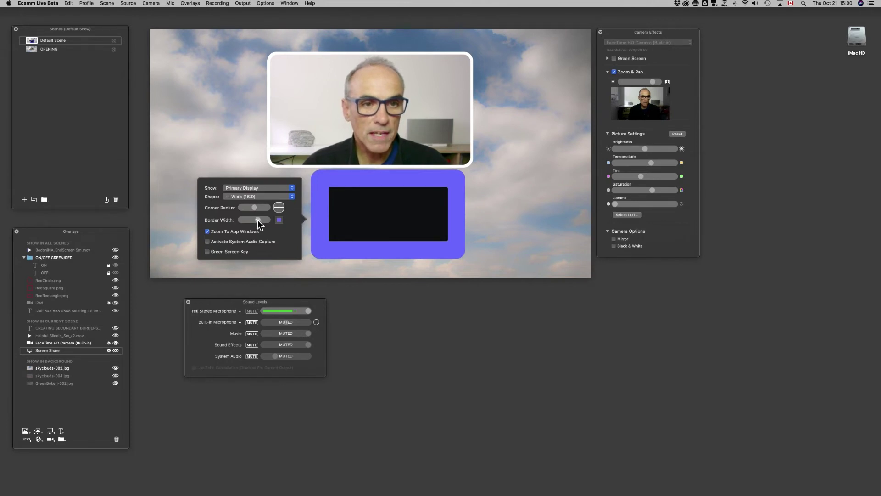
{"action": "left_click_drag", "start_coordinate": [257, 220], "coordinate": [246, 220]}
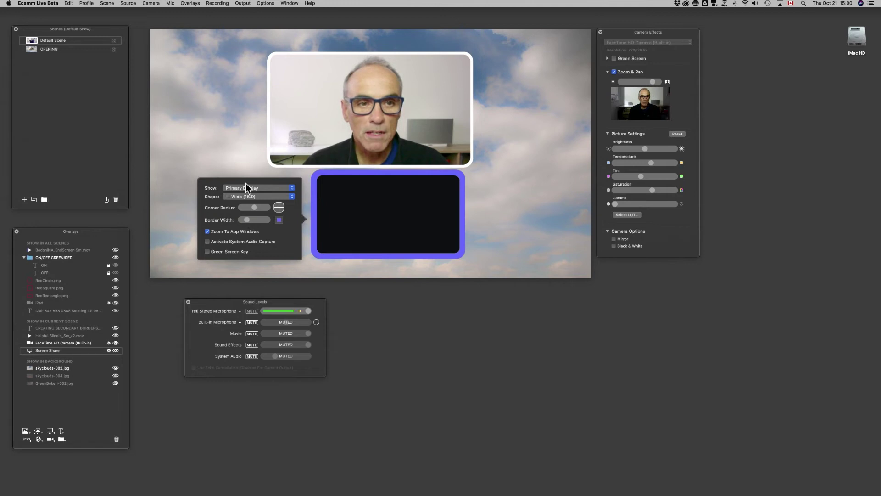
{"action": "left_click", "coordinate": [263, 188]}
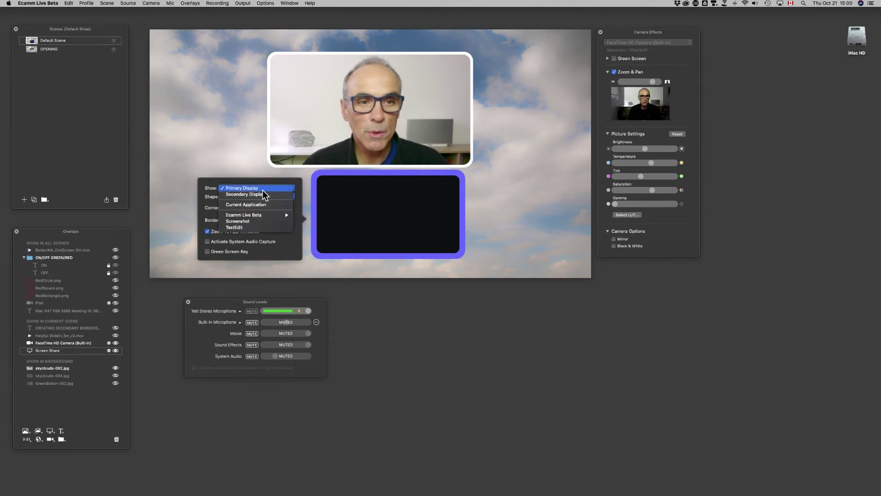
{"action": "mouse_move", "coordinate": [259, 216]}
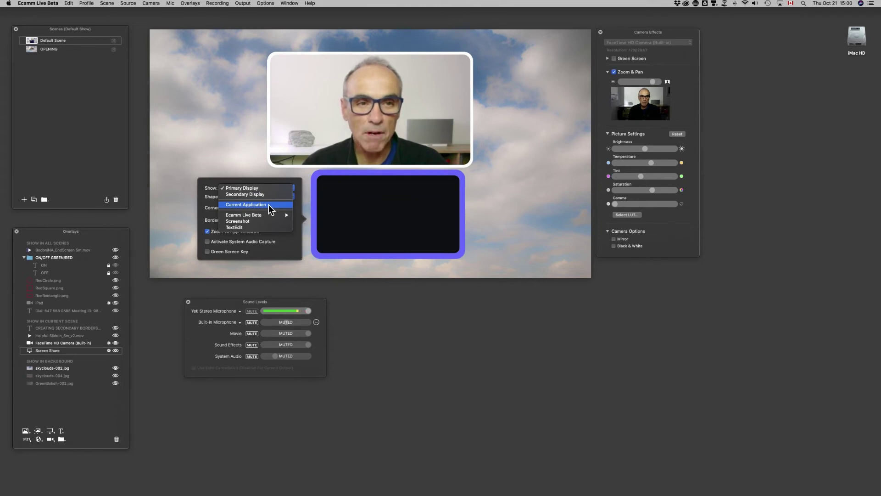
{"action": "left_click", "coordinate": [270, 205]}
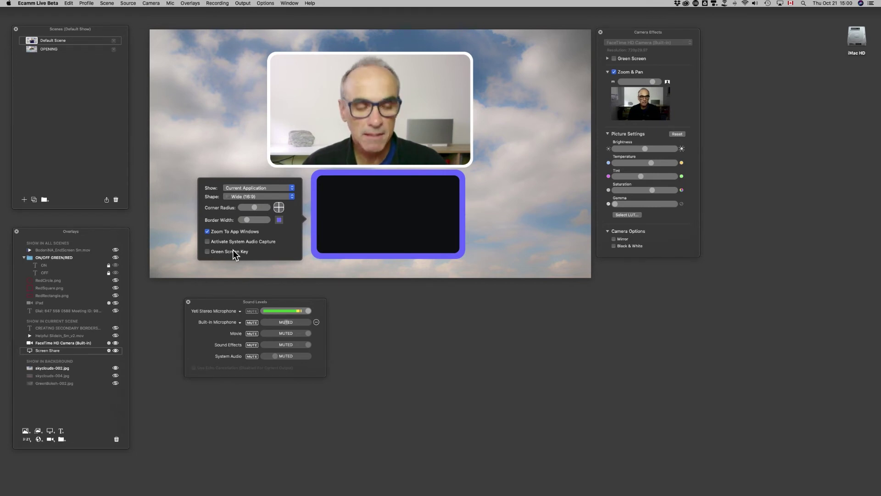
Enable Green Screen Key on the screen share overlay to make the inside of its frame transparent, and close its settings.
{"action": "mouse_move", "coordinate": [184, 257]}
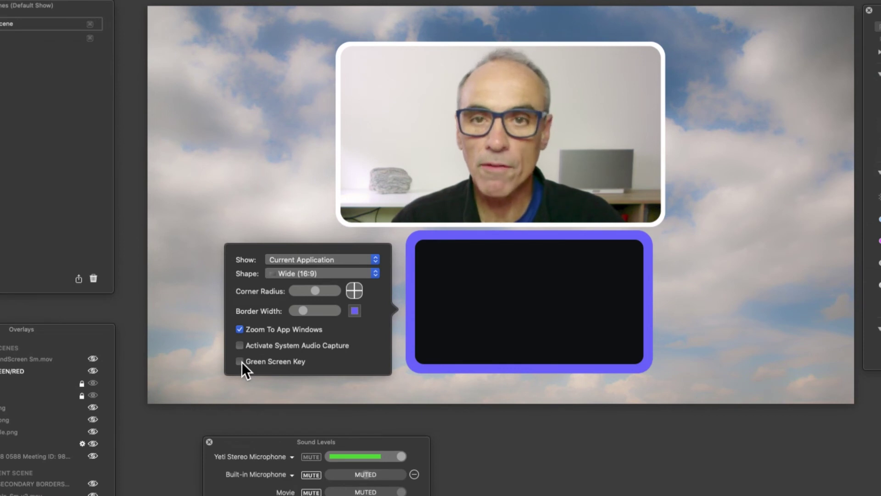
{"action": "mouse_move", "coordinate": [509, 311]}
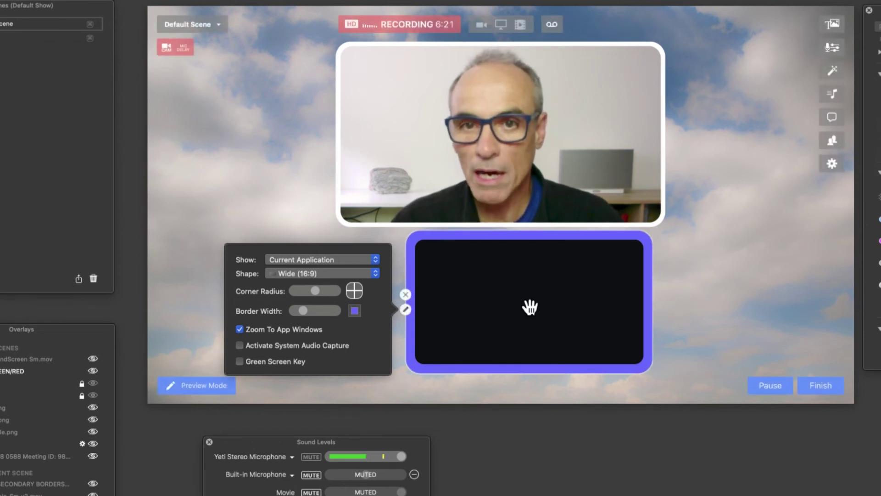
{"action": "left_click", "coordinate": [240, 361]}
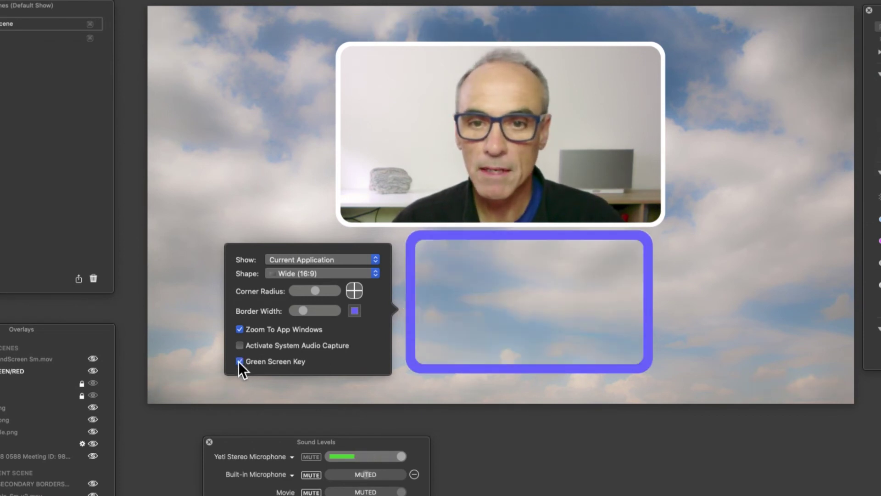
{"action": "mouse_move", "coordinate": [539, 307]}
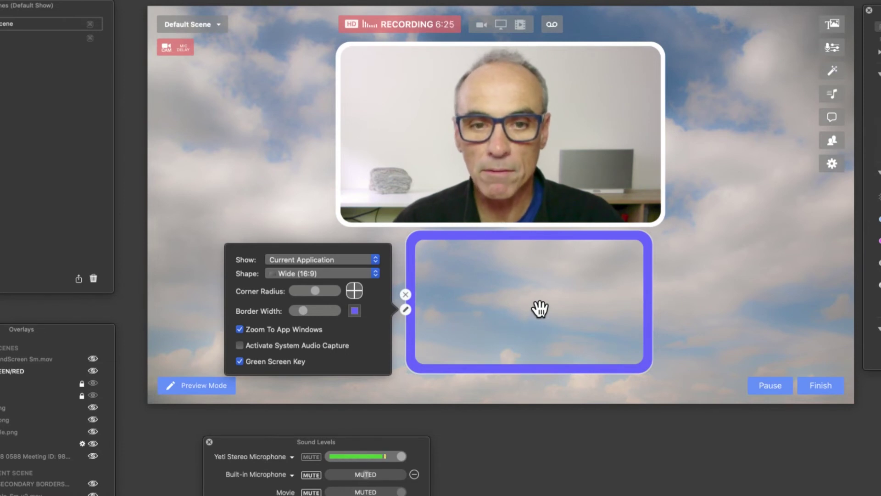
{"action": "left_click", "coordinate": [404, 309]}
Move the blue-violet frame up to overlap the camera picture and reorder Screen Share above FaceTime HD Camera.
{"action": "left_click_drag", "start_coordinate": [437, 318], "coordinate": [449, 230]}
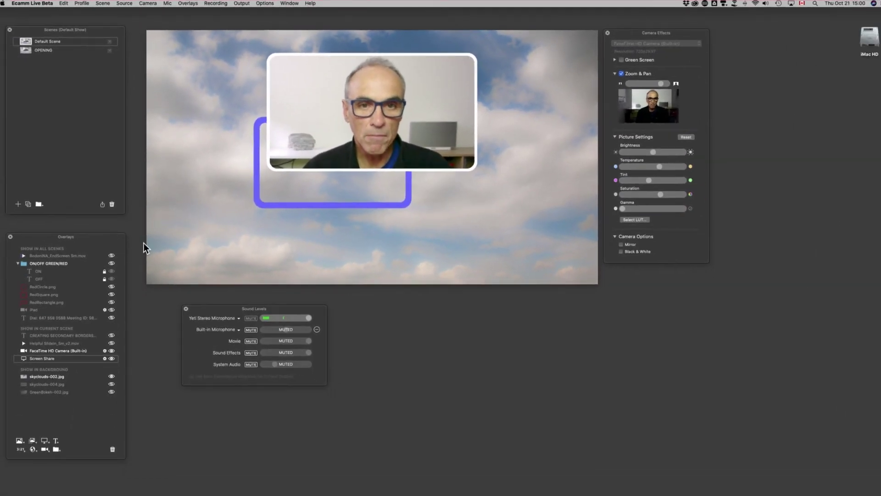
{"action": "mouse_move", "coordinate": [46, 358]}
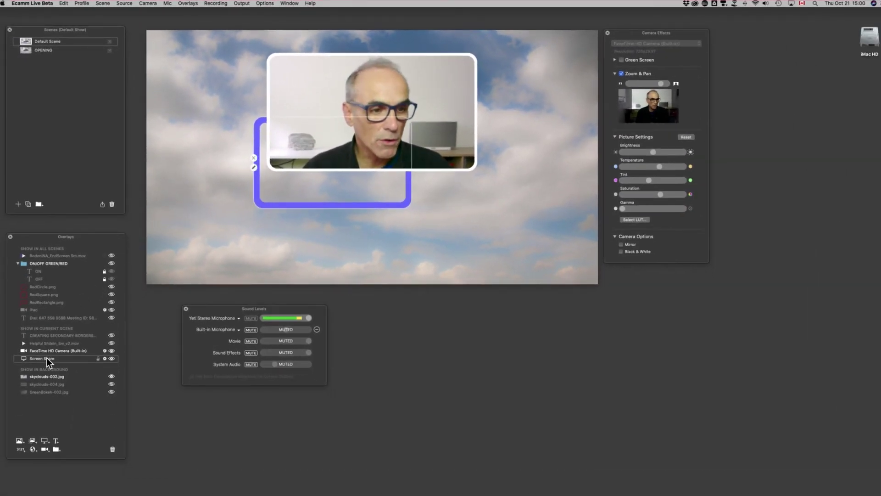
{"action": "left_click_drag", "start_coordinate": [49, 356], "coordinate": [48, 350]}
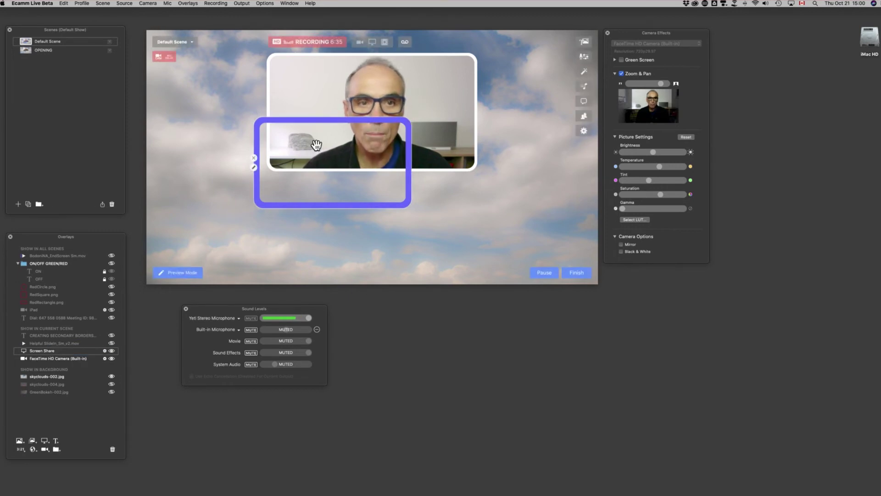
Align the blue-violet frame with the camera picture and resize it to surround the white border evenly on all sides.
{"action": "left_click_drag", "start_coordinate": [317, 196], "coordinate": [320, 132]}
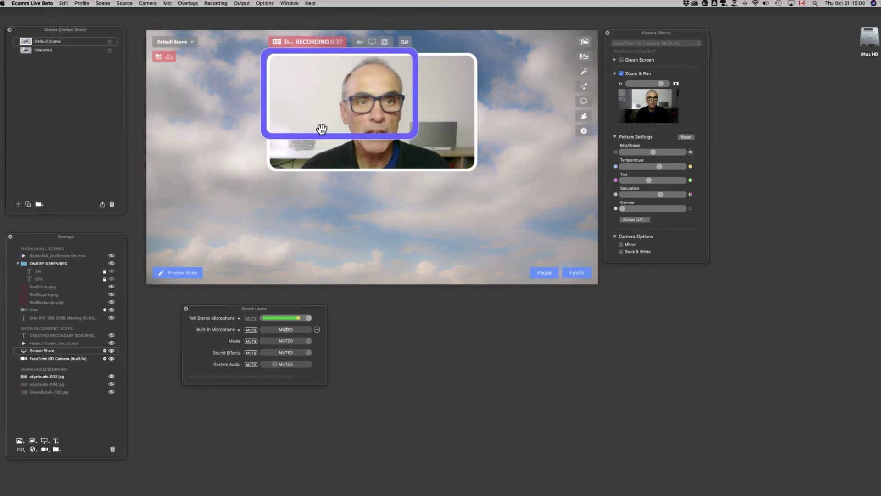
{"action": "left_click_drag", "start_coordinate": [417, 137], "coordinate": [431, 143]}
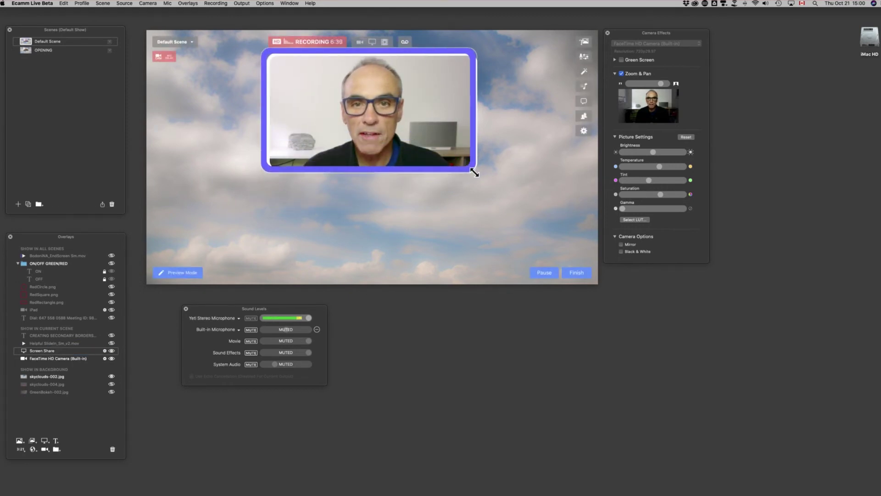
{"action": "left_click_drag", "start_coordinate": [476, 173], "coordinate": [484, 180]}
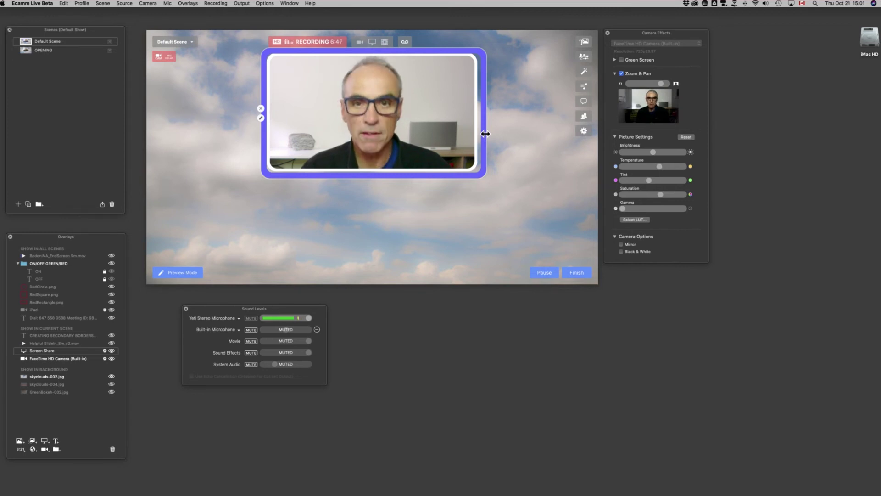
{"action": "left_click_drag", "start_coordinate": [485, 133], "coordinate": [482, 134]}
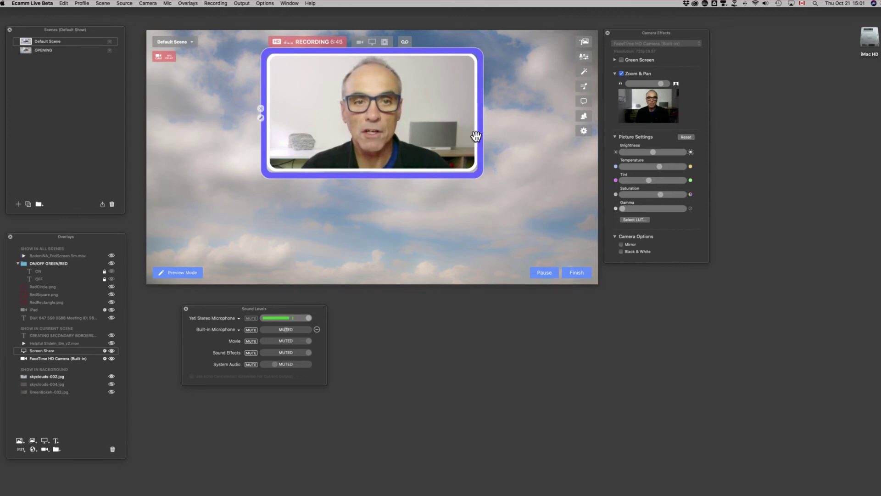
{"action": "left_click_drag", "start_coordinate": [399, 179], "coordinate": [399, 177]}
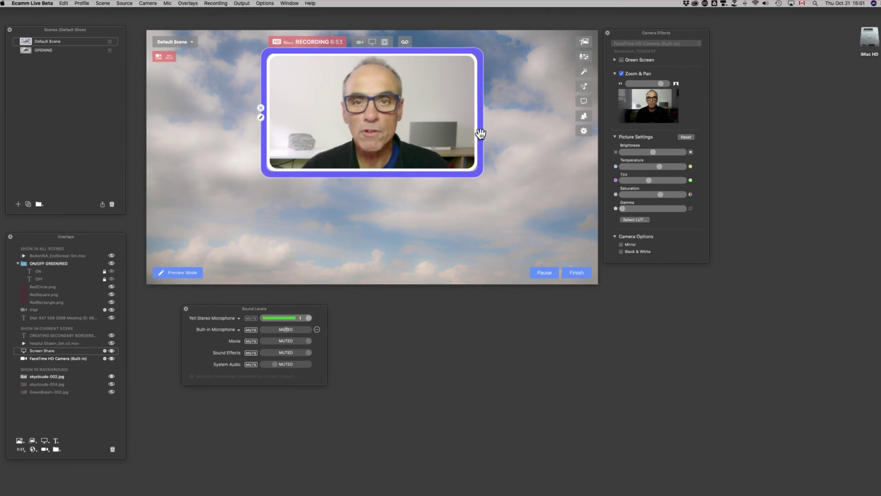
Widen the screen share border until it covers the camera's white border, then reorder Screen Share beneath FaceTime HD Camera.
{"action": "left_click", "coordinate": [261, 117]}
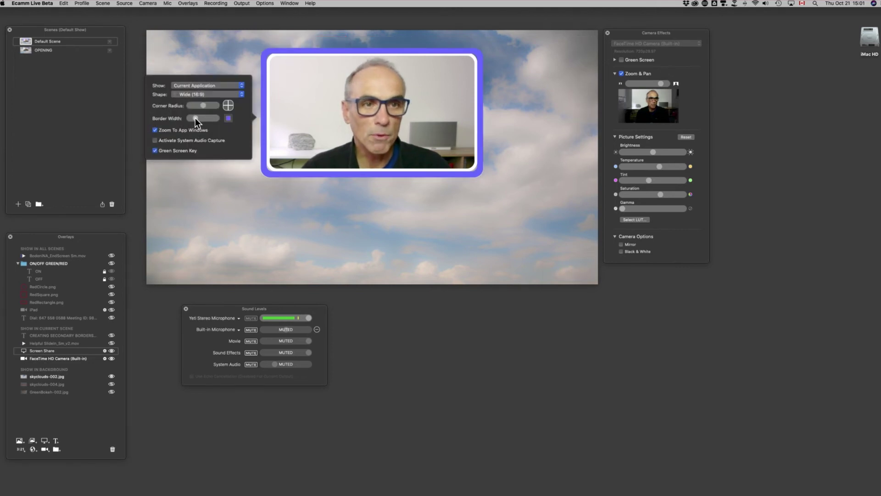
{"action": "left_click_drag", "start_coordinate": [195, 118], "coordinate": [200, 118]}
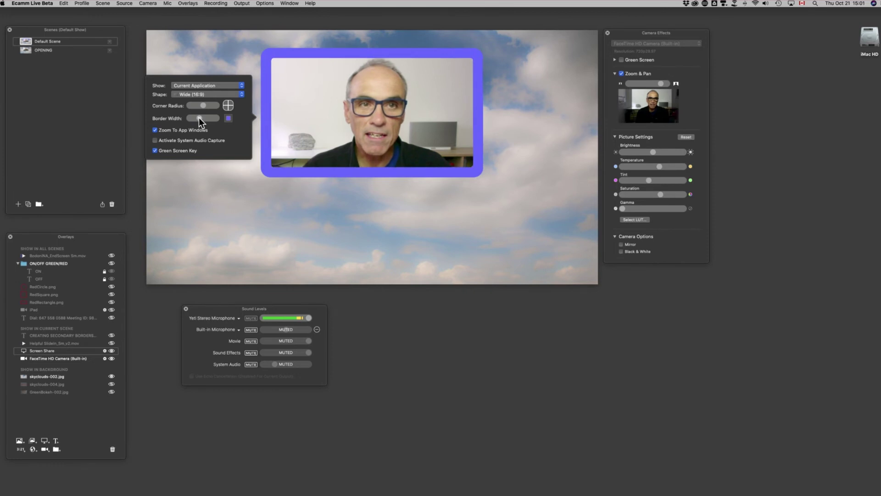
{"action": "mouse_move", "coordinate": [202, 220]}
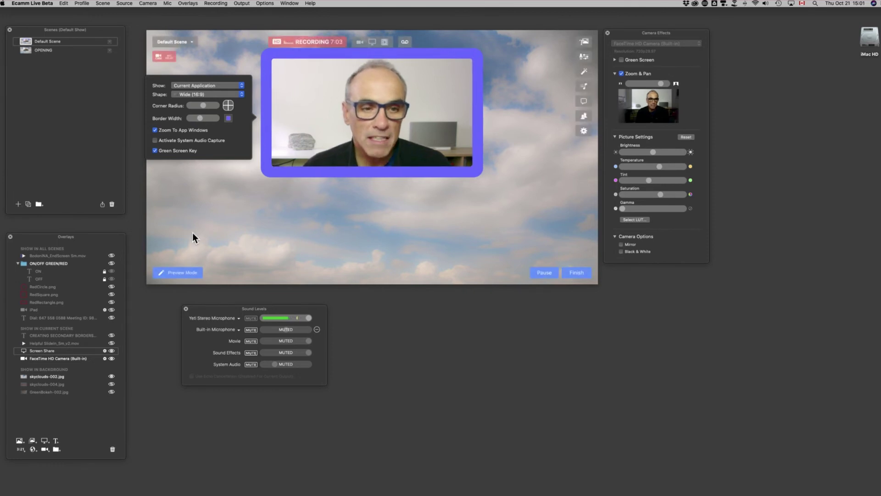
{"action": "left_click_drag", "start_coordinate": [45, 350], "coordinate": [48, 361]}
{"action": "mouse_move", "coordinate": [348, 102]}
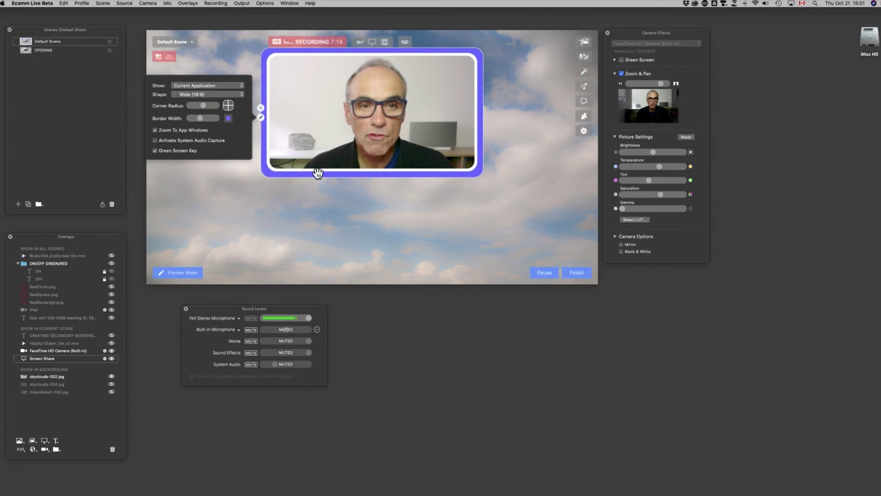
Move the screen share frame partly below the camera picture and change its border color to 25% brightness gray using the Grayscale Slider.
{"action": "left_click_drag", "start_coordinate": [318, 173], "coordinate": [308, 229]}
{"action": "left_click", "coordinate": [229, 118]}
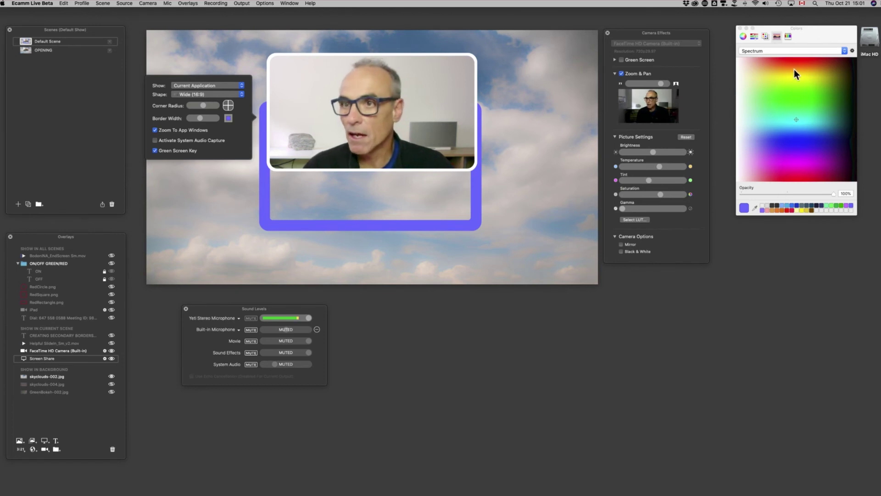
{"action": "left_click", "coordinate": [775, 49]}
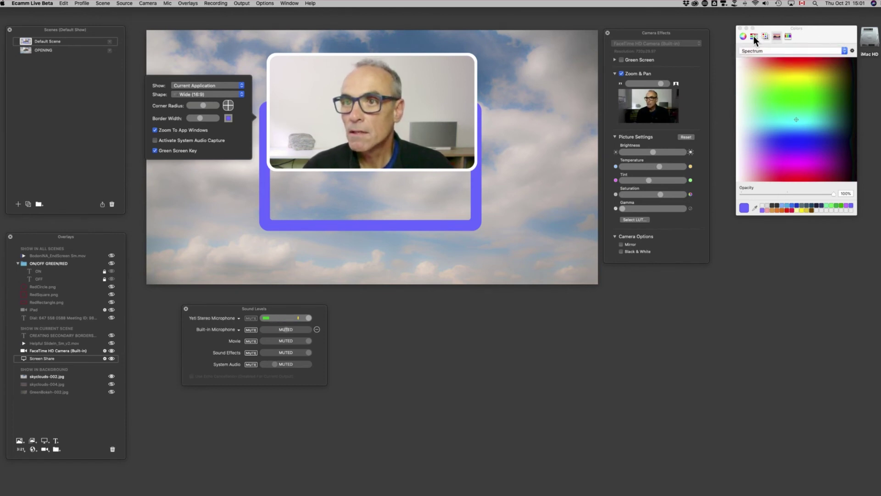
{"action": "left_click", "coordinate": [754, 36]}
{"action": "left_click", "coordinate": [763, 49]}
{"action": "left_click", "coordinate": [763, 46]}
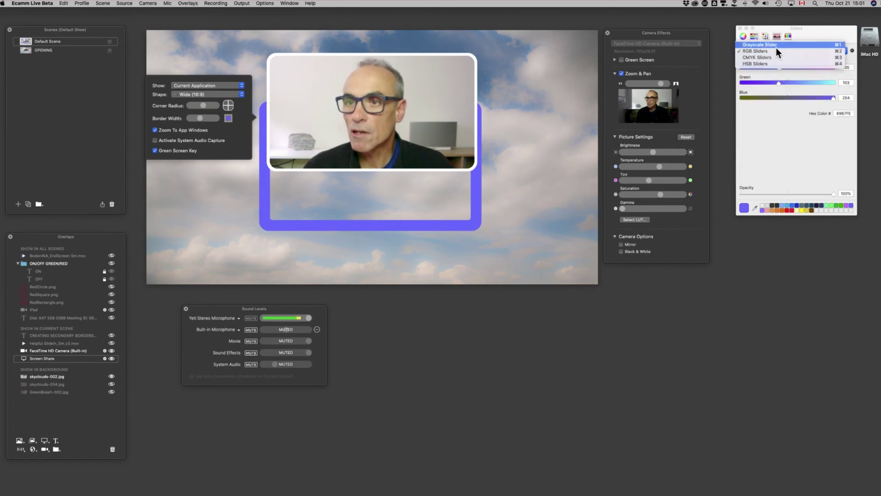
{"action": "left_click", "coordinate": [765, 75]}
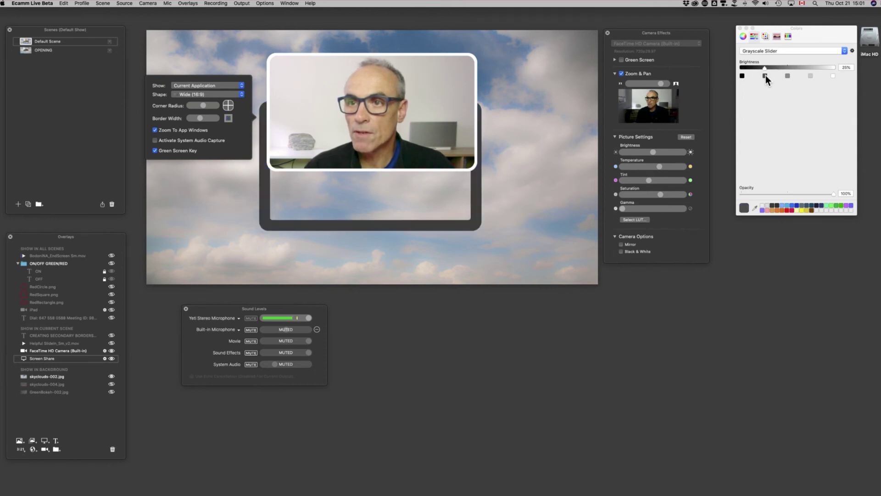
Move the gray frame behind the camera picture and shrink it so it shows only along the lower-left edges as a drop shadow.
{"action": "left_click_drag", "start_coordinate": [416, 225], "coordinate": [427, 182]}
{"action": "left_click", "coordinate": [485, 183]}
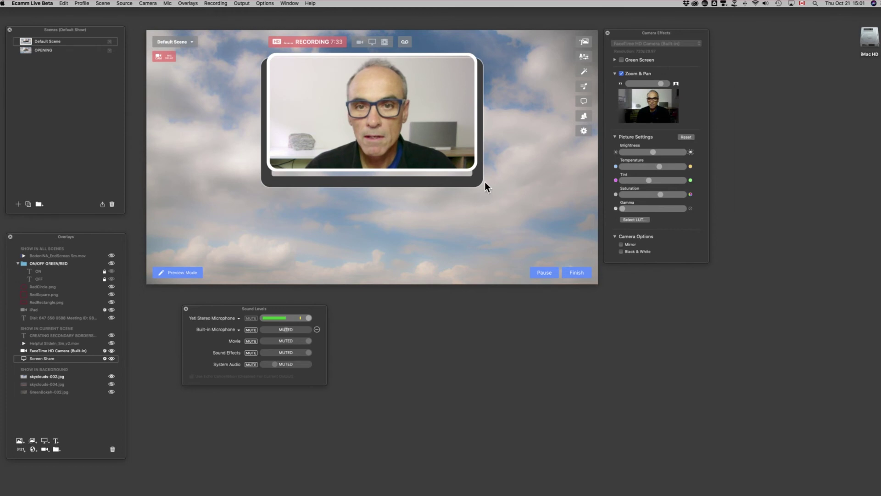
{"action": "left_click_drag", "start_coordinate": [481, 182], "coordinate": [467, 174]}
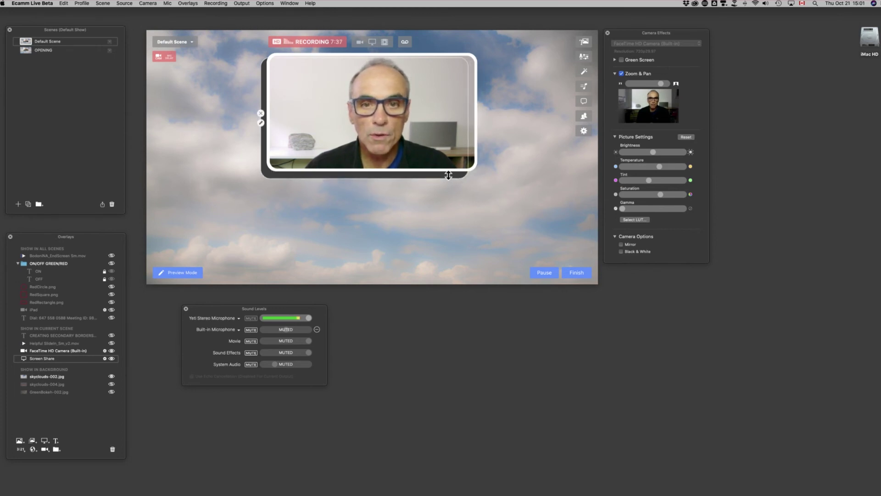
{"action": "left_click_drag", "start_coordinate": [446, 173], "coordinate": [411, 170]}
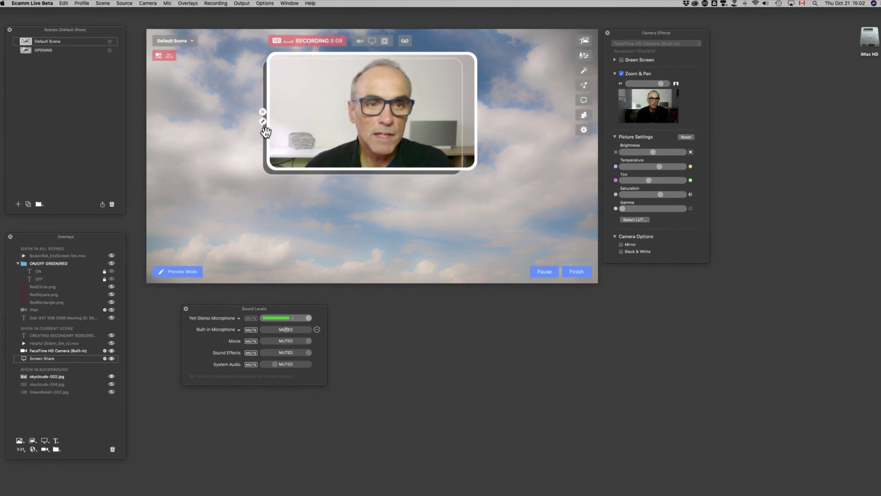
Pull the gray frame down to enlarge it slightly, then return it behind the camera picture as a thinner lower-left drop shadow.
{"action": "left_click_drag", "start_coordinate": [267, 132], "coordinate": [271, 238]}
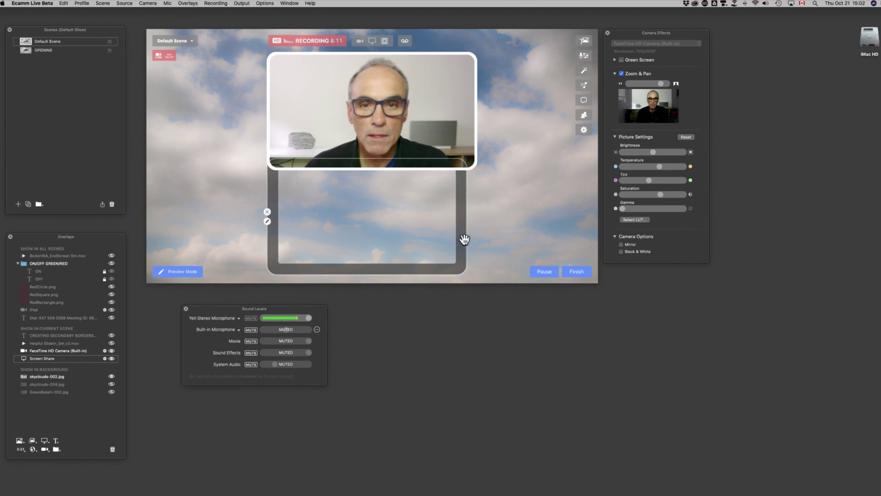
{"action": "left_click_drag", "start_coordinate": [465, 218], "coordinate": [475, 217]}
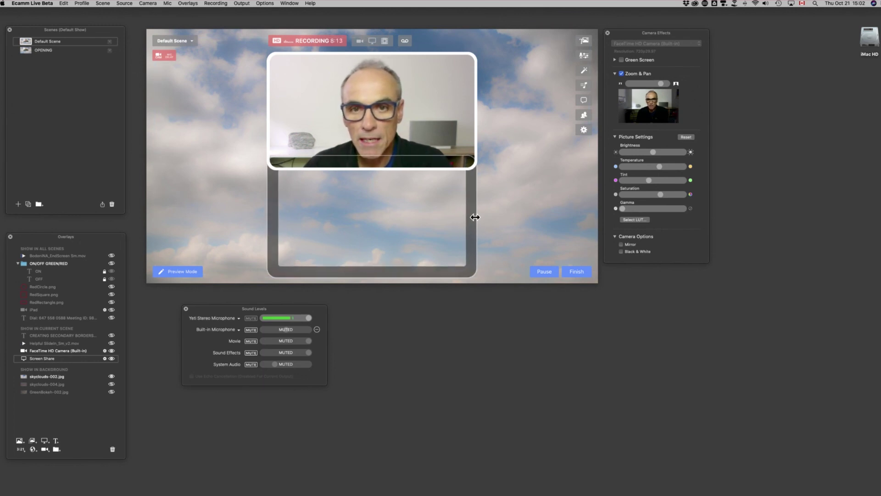
{"action": "left_click_drag", "start_coordinate": [388, 275], "coordinate": [387, 172]}
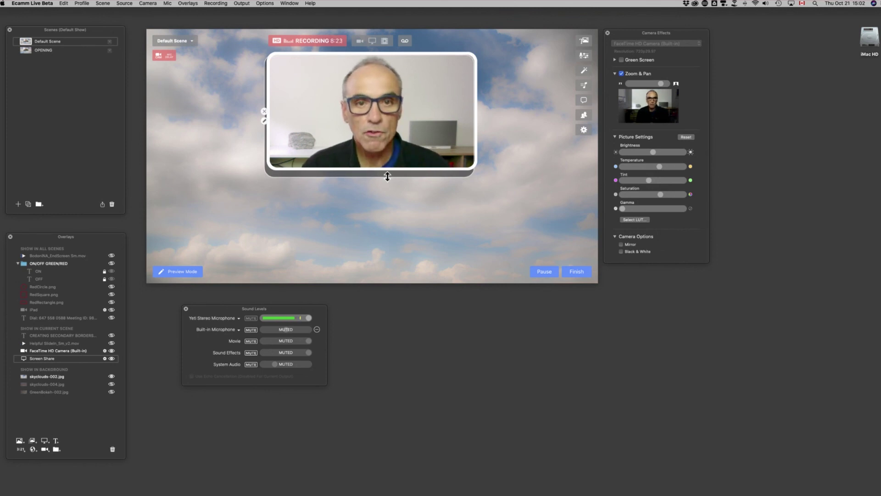
{"action": "left_click_drag", "start_coordinate": [387, 177], "coordinate": [388, 175]}
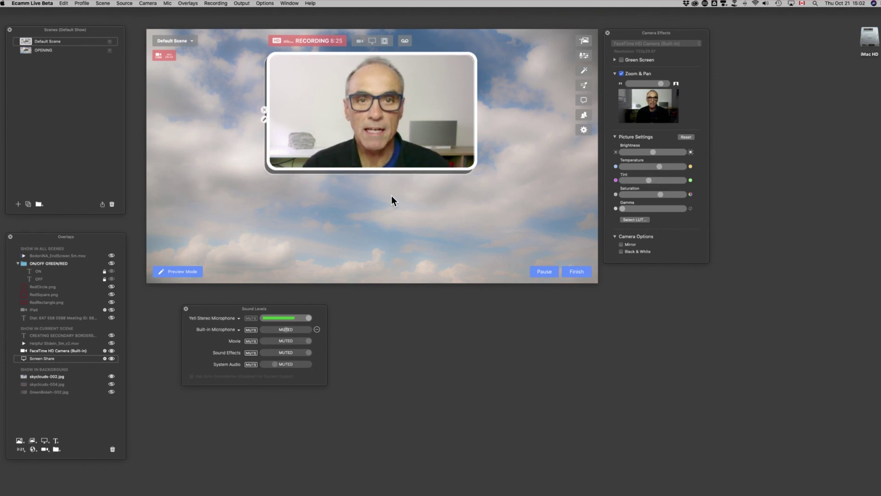